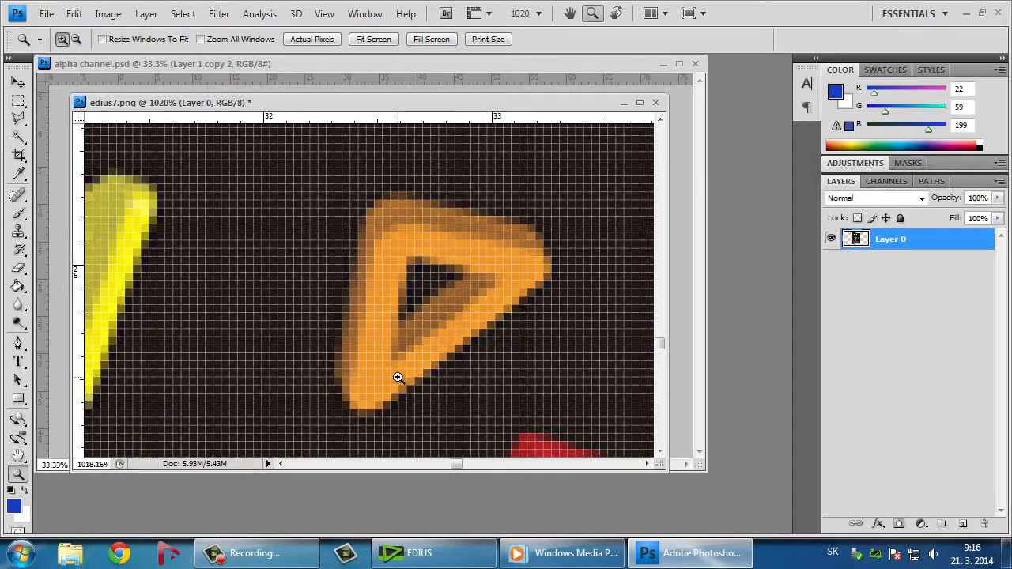
Toggle the Alpha 1 channel's visibility in edius7.png to examine its mask over the whole box image
click(884, 182)
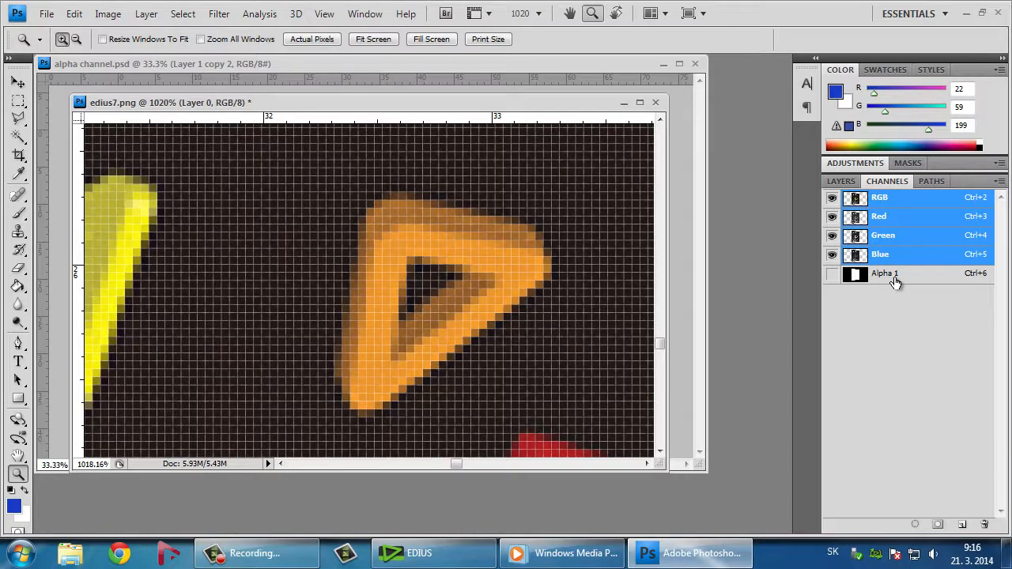
click(832, 274)
scroll(582, 261, down, 15)
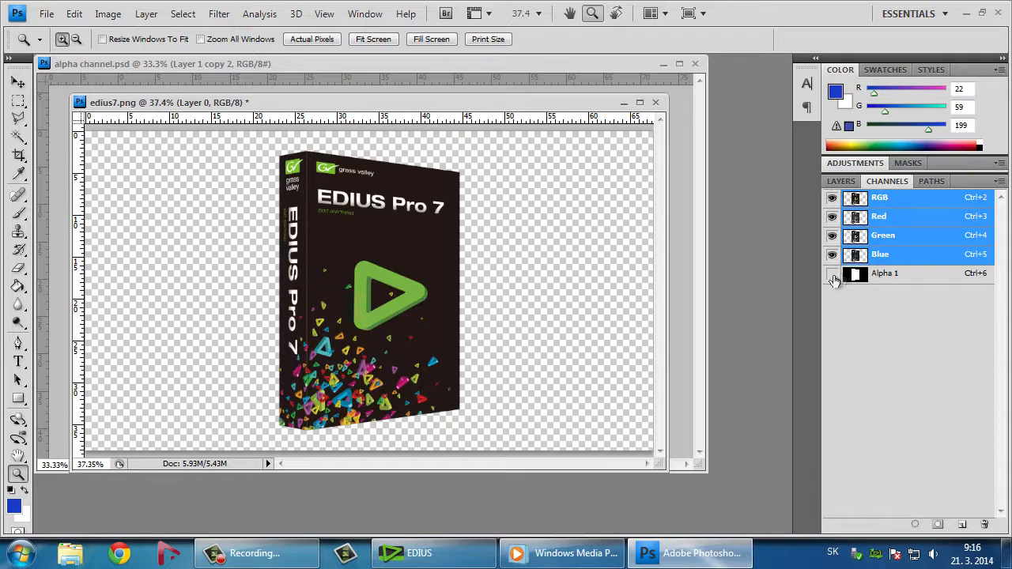
click(832, 274)
click(832, 275)
click(832, 275)
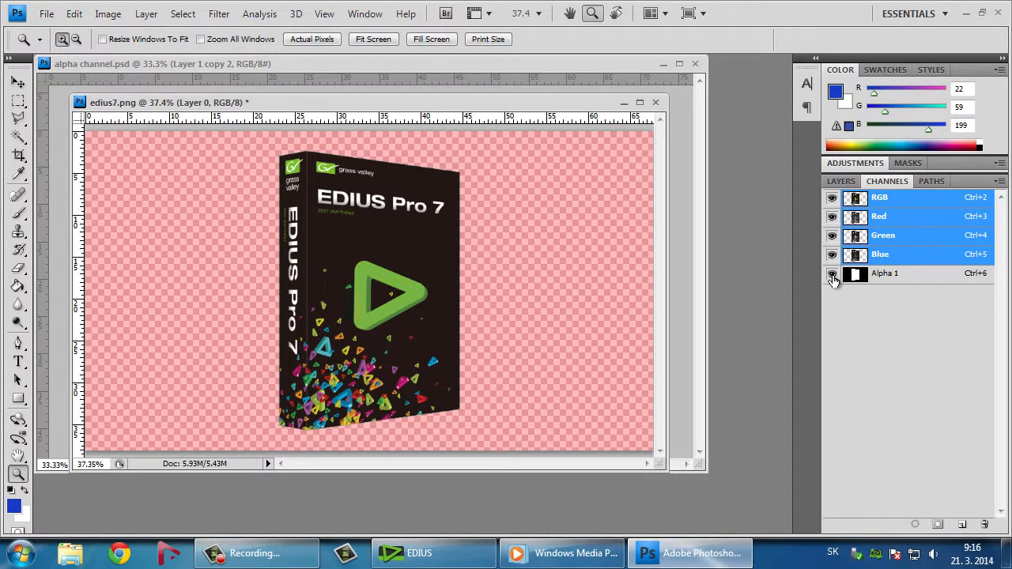
click(832, 276)
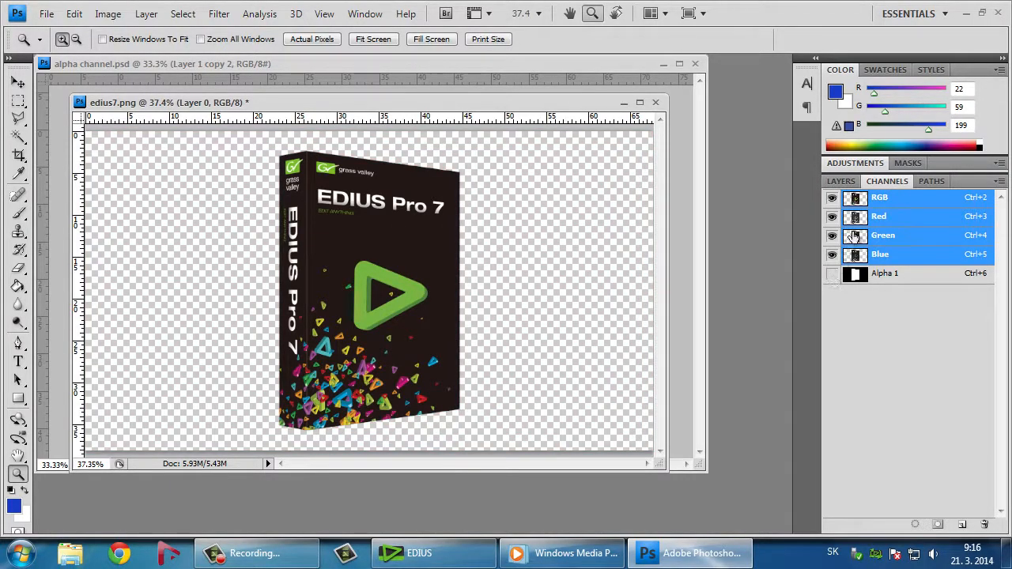
Inspect the individual colour channels of edius7.png, restore the full RGB view and briefly overlay Alpha 1 again
click(830, 221)
click(832, 236)
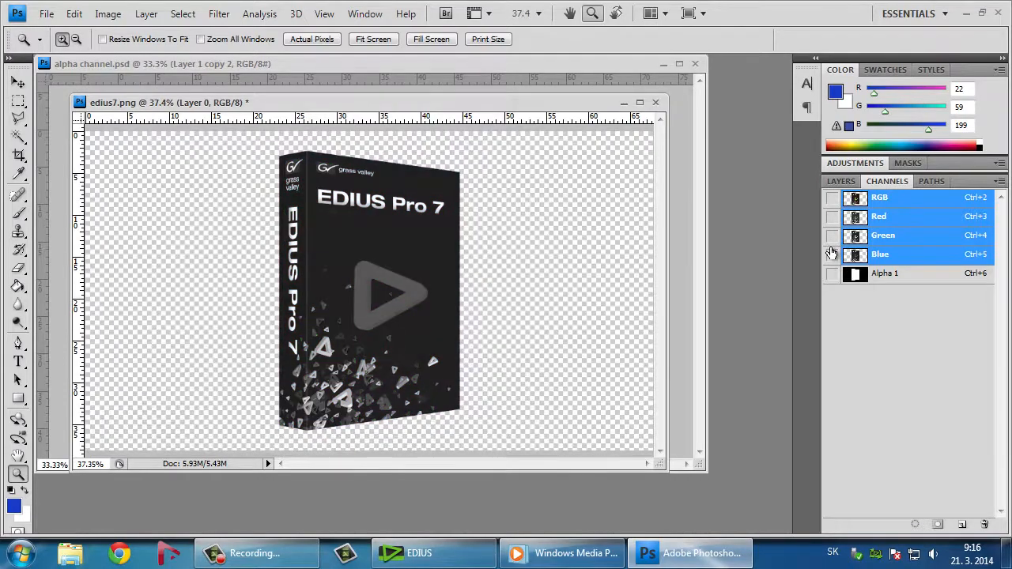
click(832, 236)
click(832, 218)
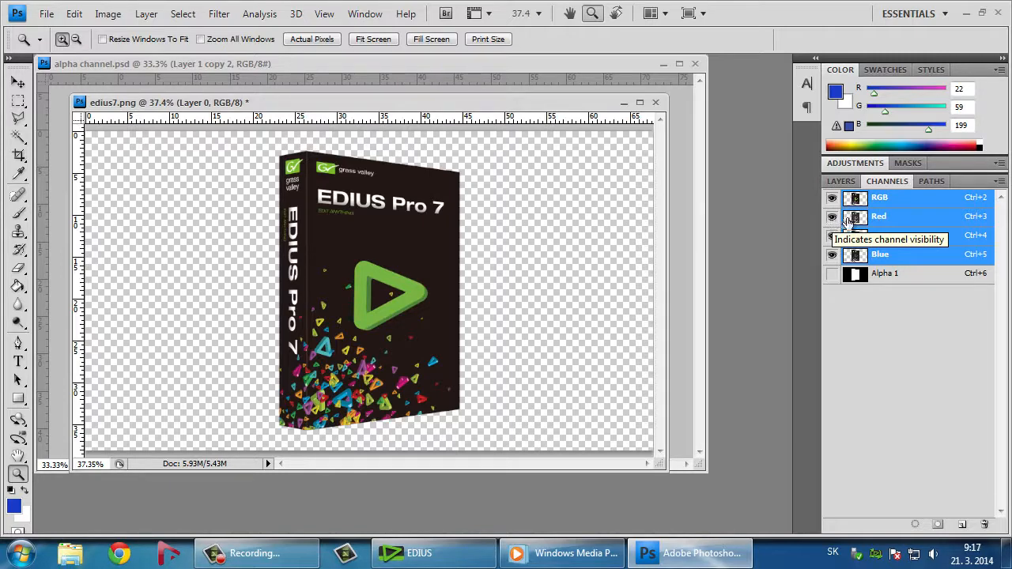
click(898, 237)
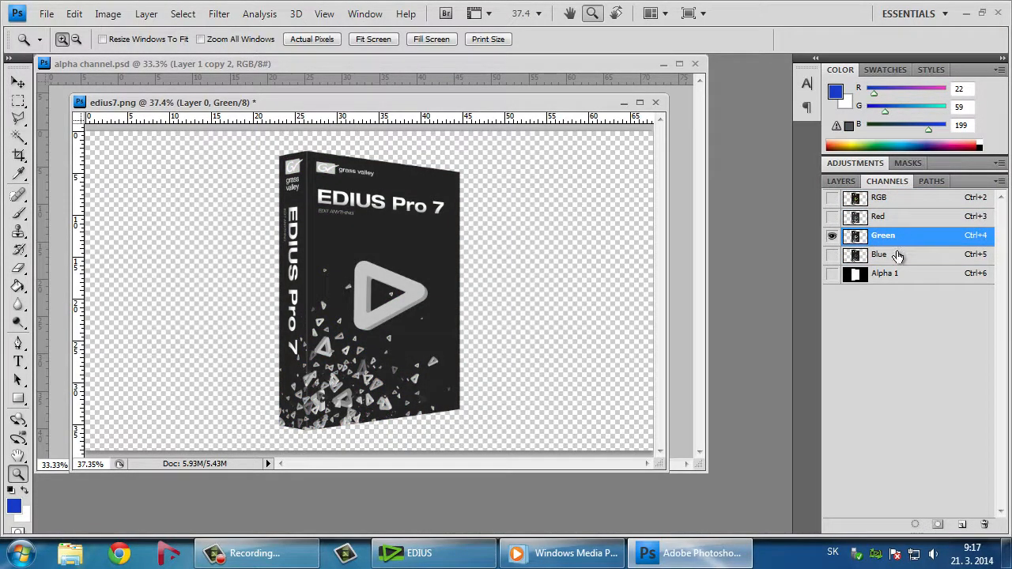
click(897, 255)
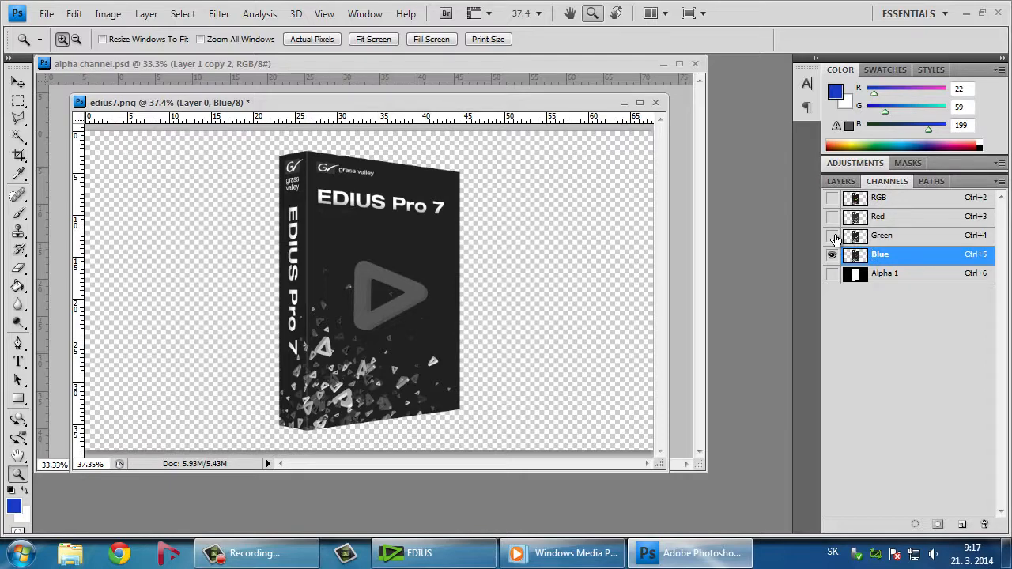
drag(832, 237, 832, 225)
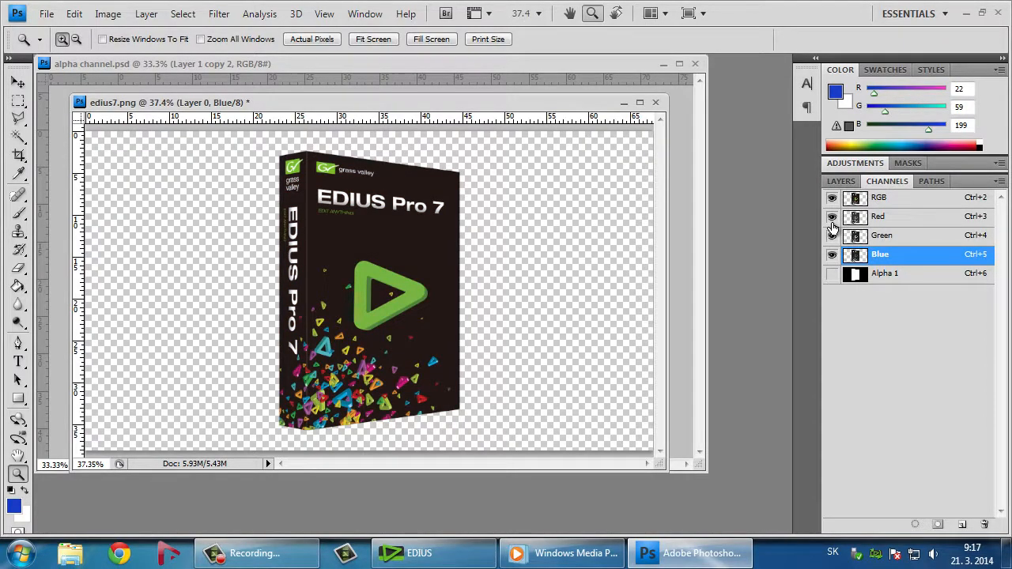
click(833, 276)
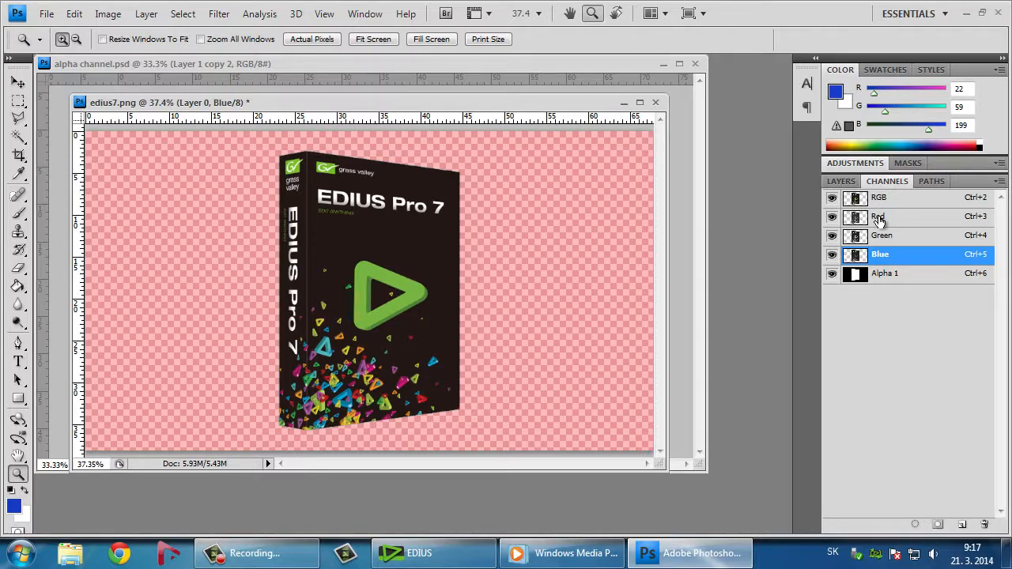
click(831, 274)
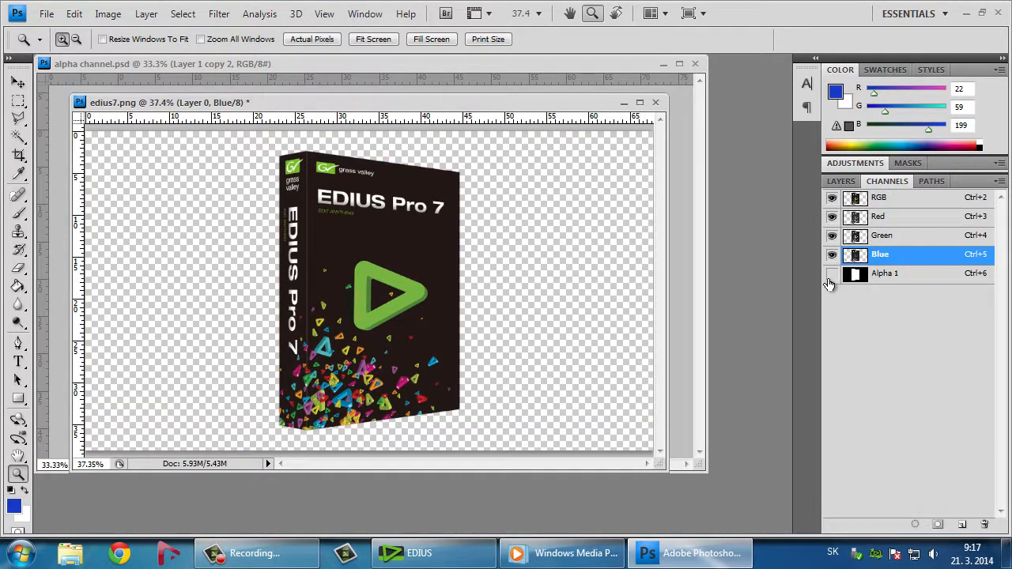
Minimize edius7.png and check the pixel dimensions of alpha channel.psd in Image Size, keeping them as they are
click(623, 103)
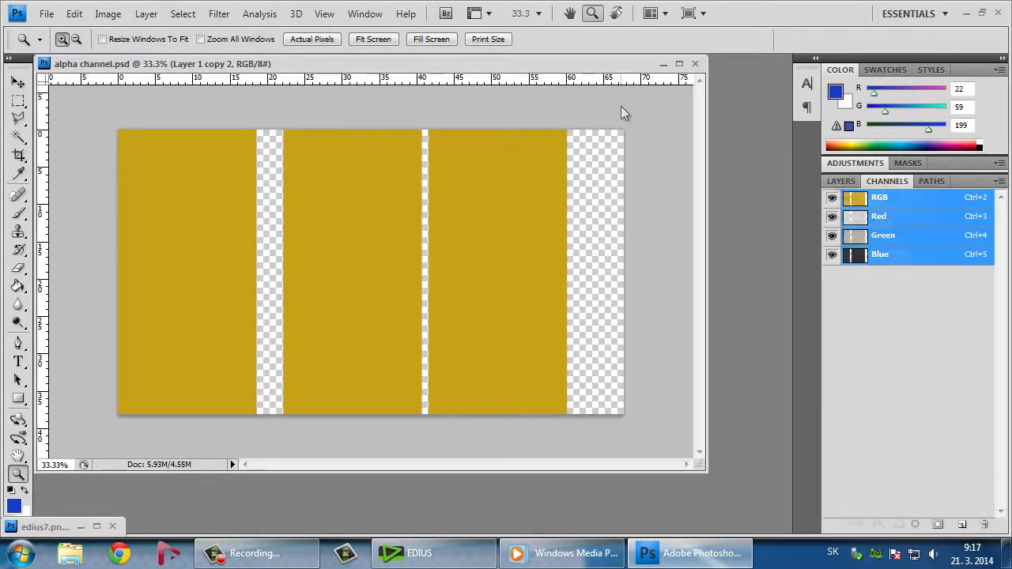
key(F7)
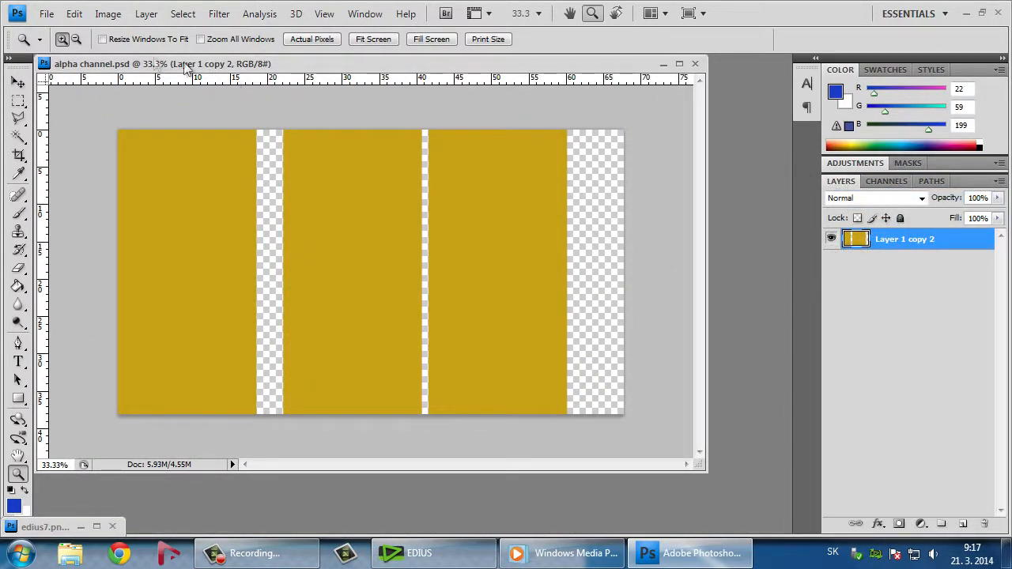
click(108, 13)
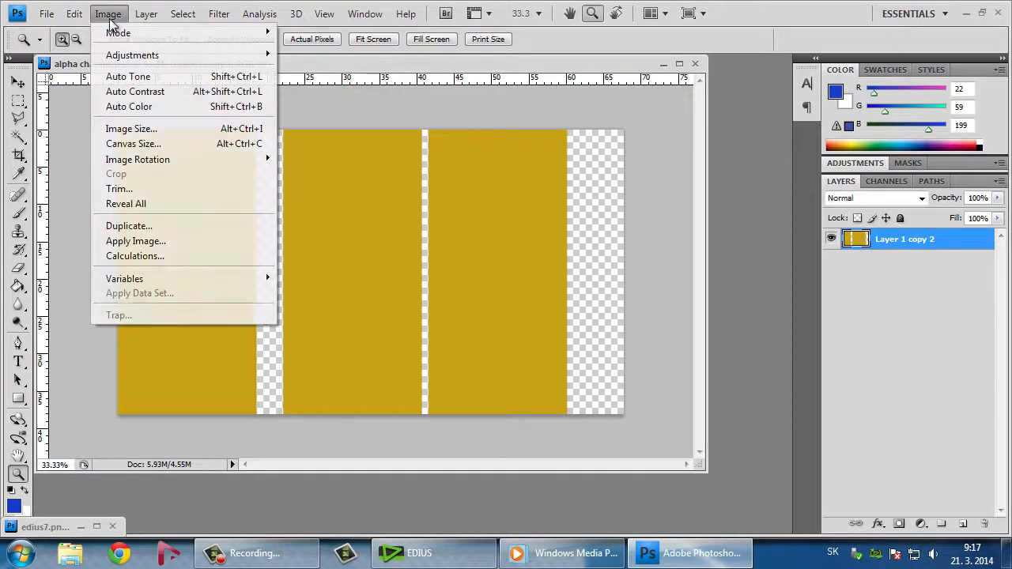
click(180, 129)
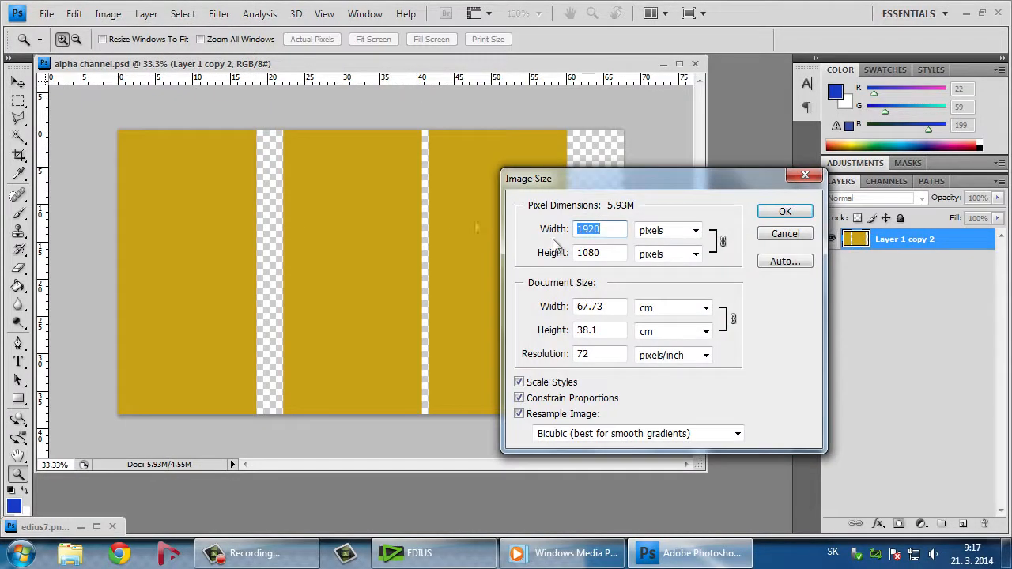
drag(616, 252, 564, 252)
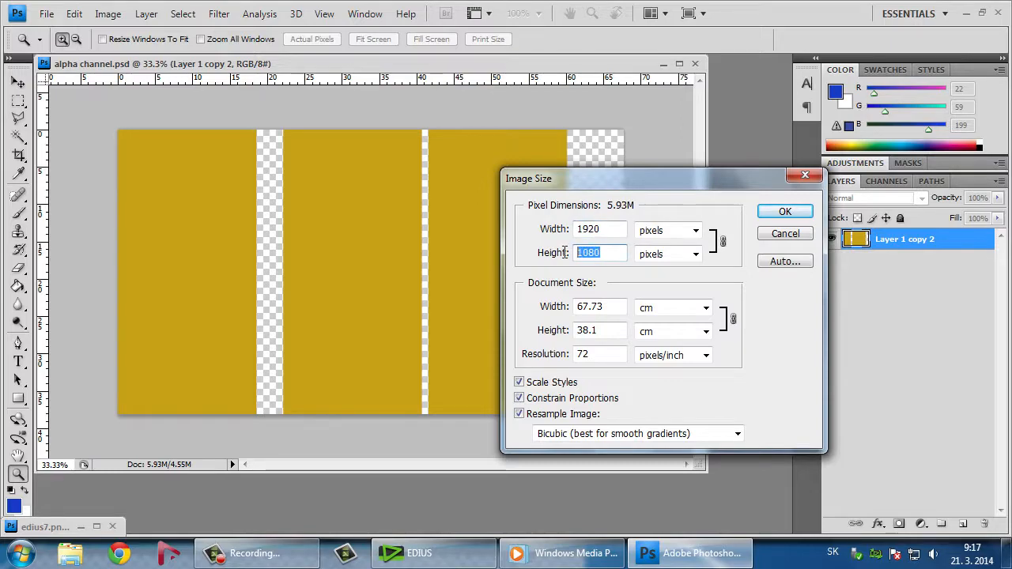
click(783, 212)
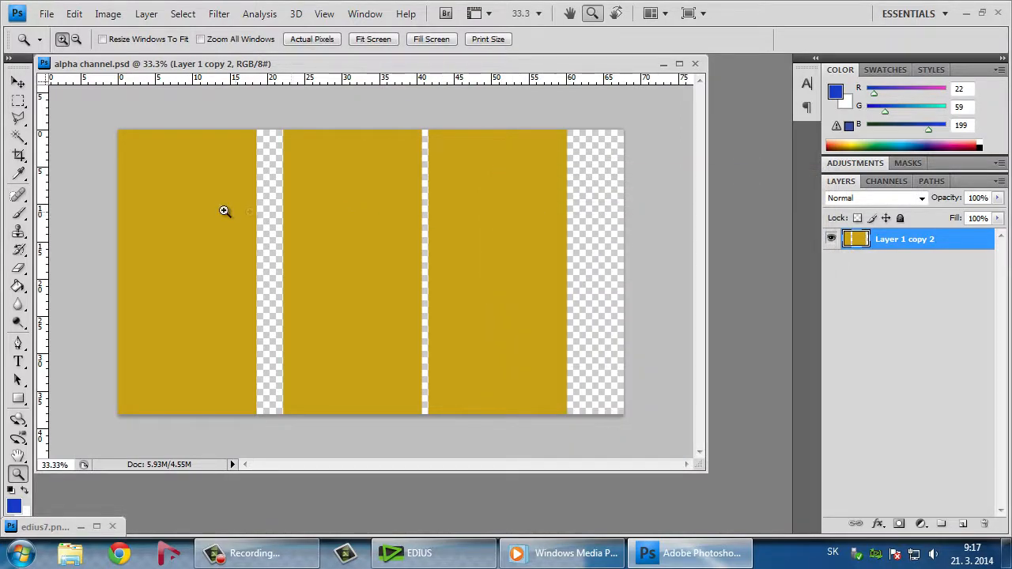
Load the opaque areas of Layer 1 copy 2 as a selection
key(v)
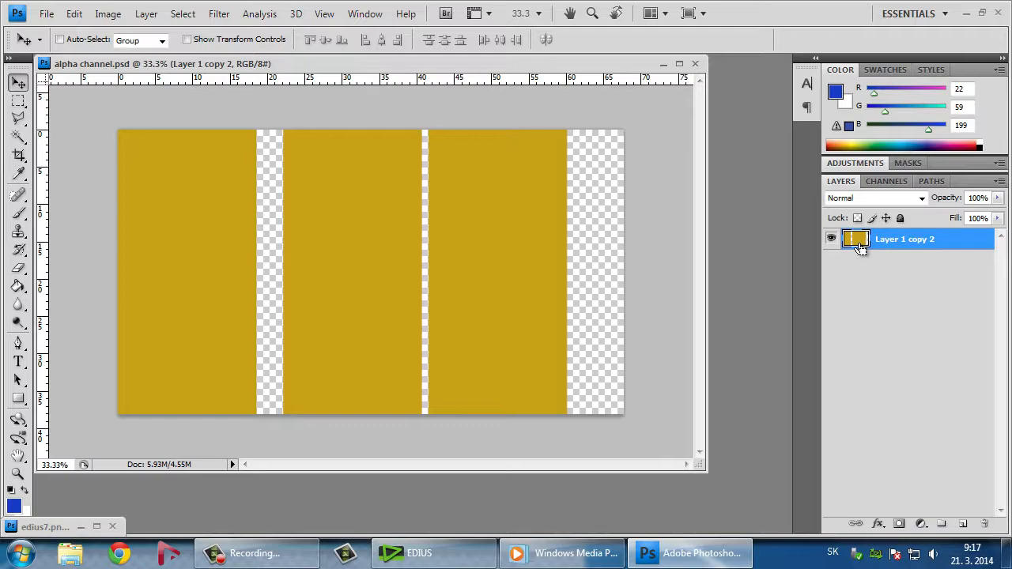
key(ctrl)
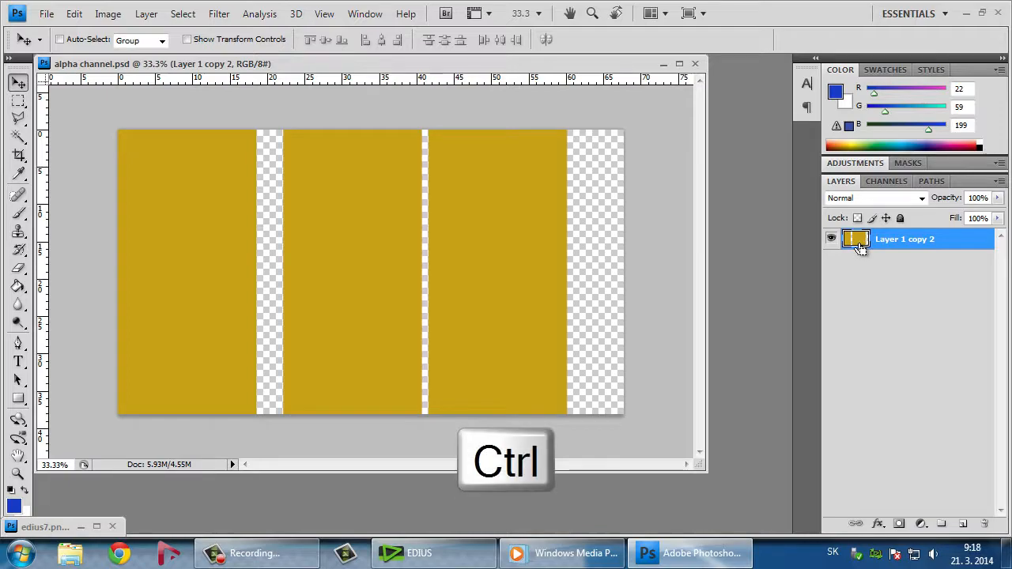
ctrl+click(861, 248)
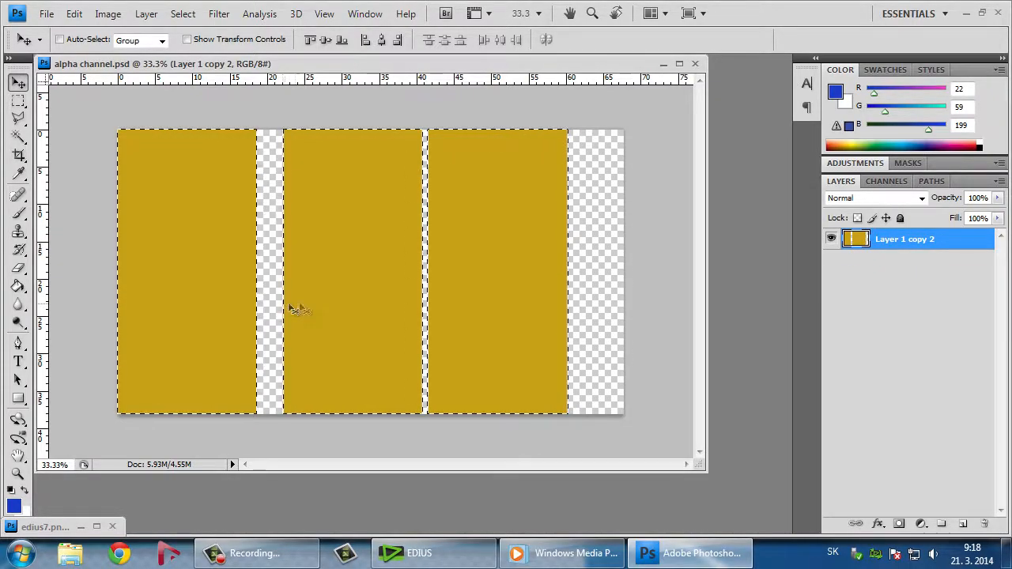
Save the selection as an alpha channel and make the new channel visible over the image
click(883, 183)
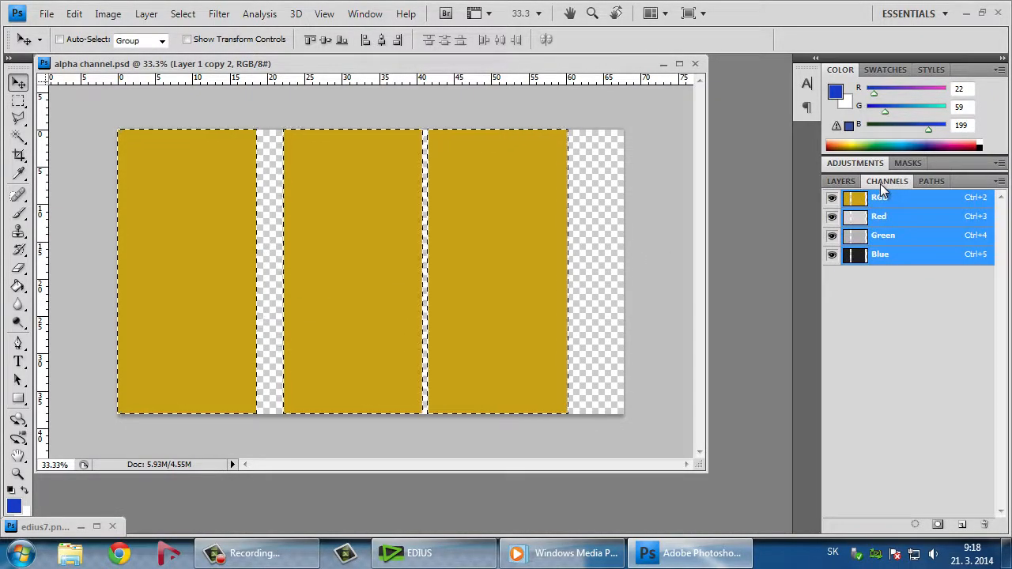
click(937, 526)
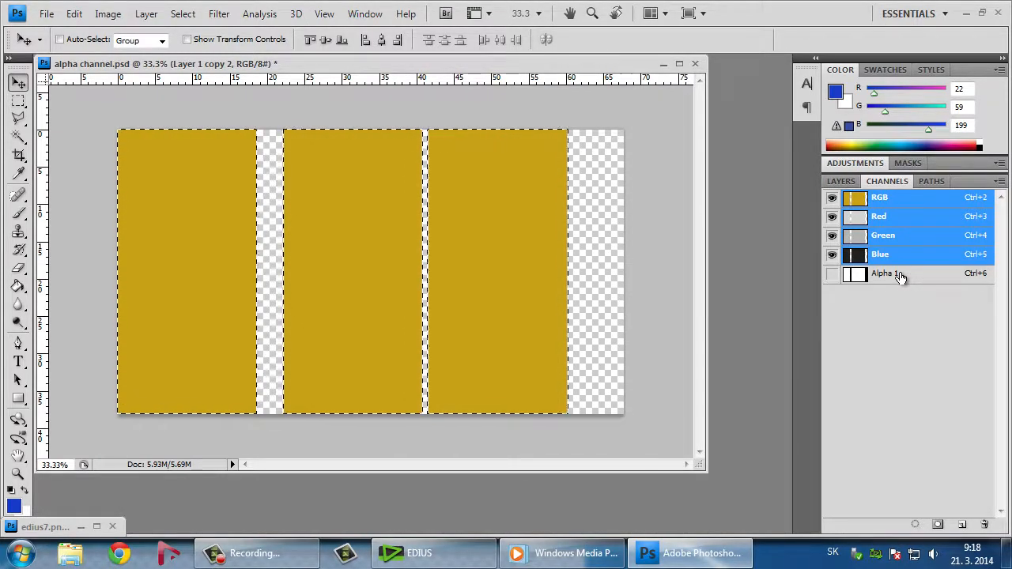
click(831, 276)
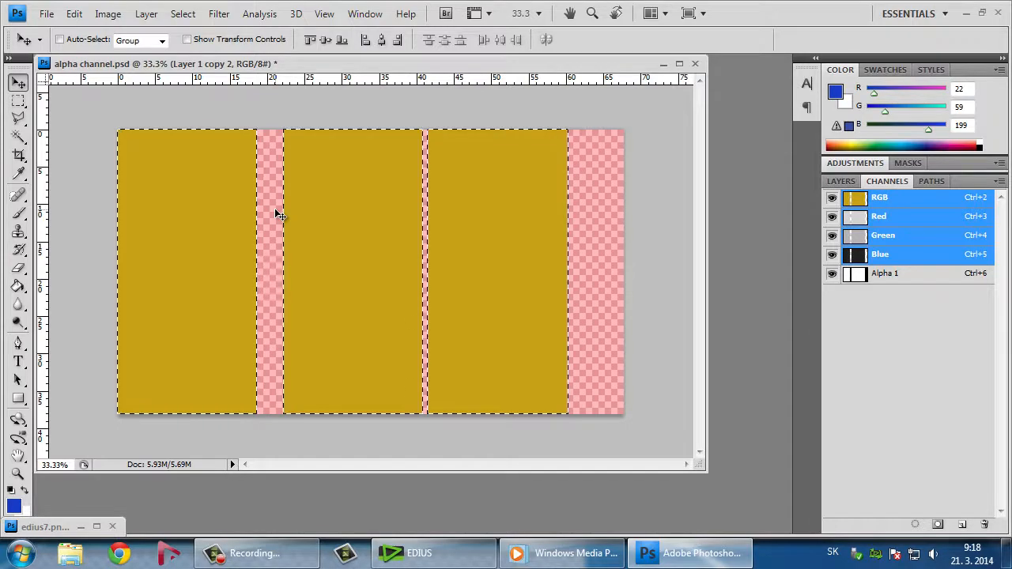
Save a Targa copy as alpha channel.tga on the Desktop, with Alpha Channels included, at 32 bits/pixel without compression
click(46, 13)
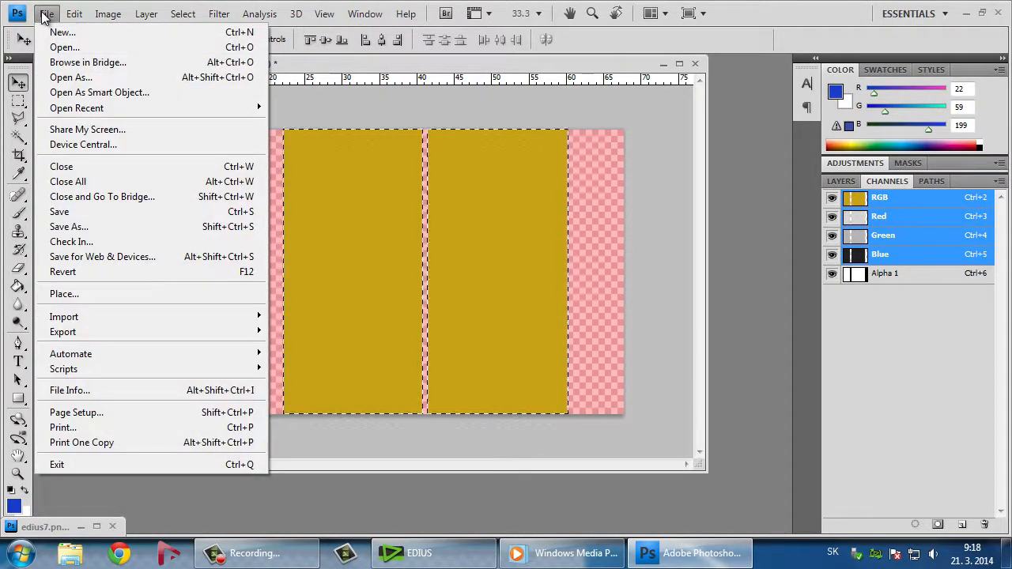
click(118, 227)
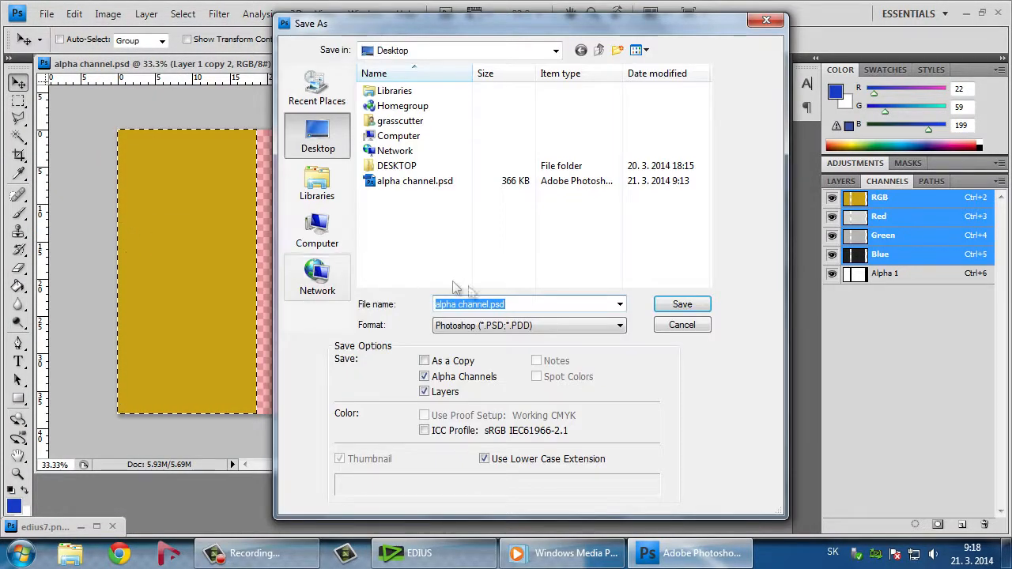
click(549, 324)
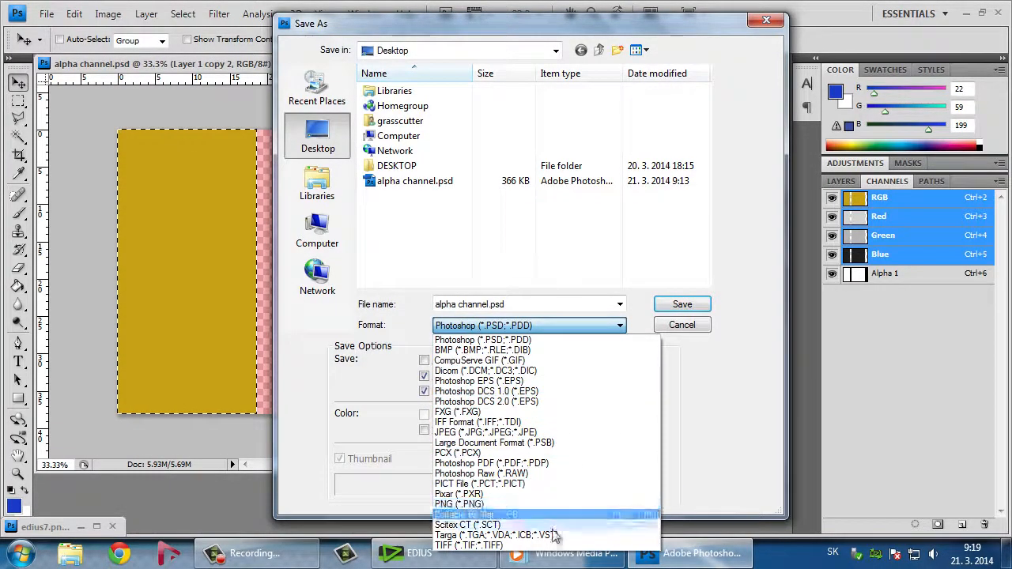
click(578, 535)
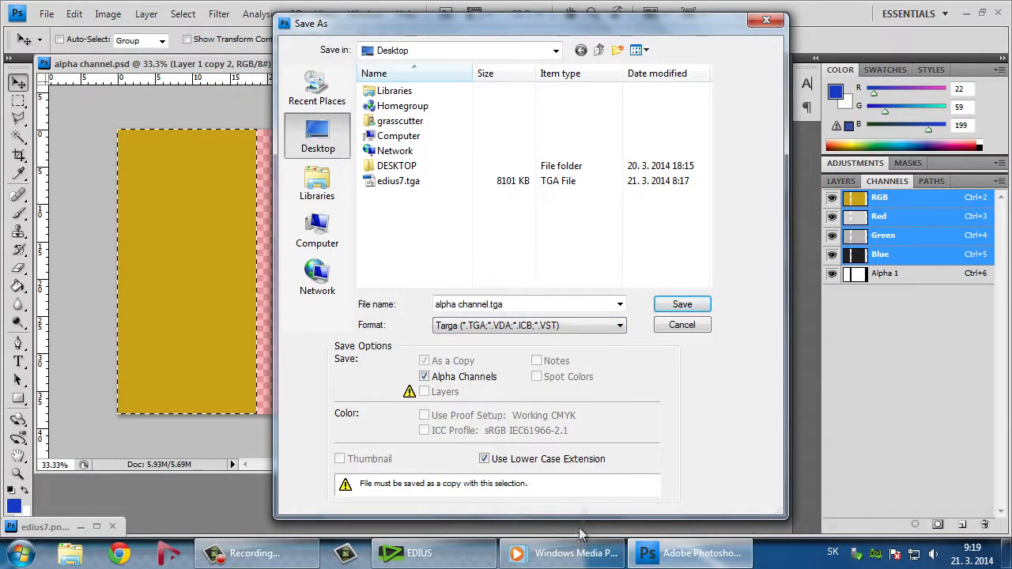
click(674, 305)
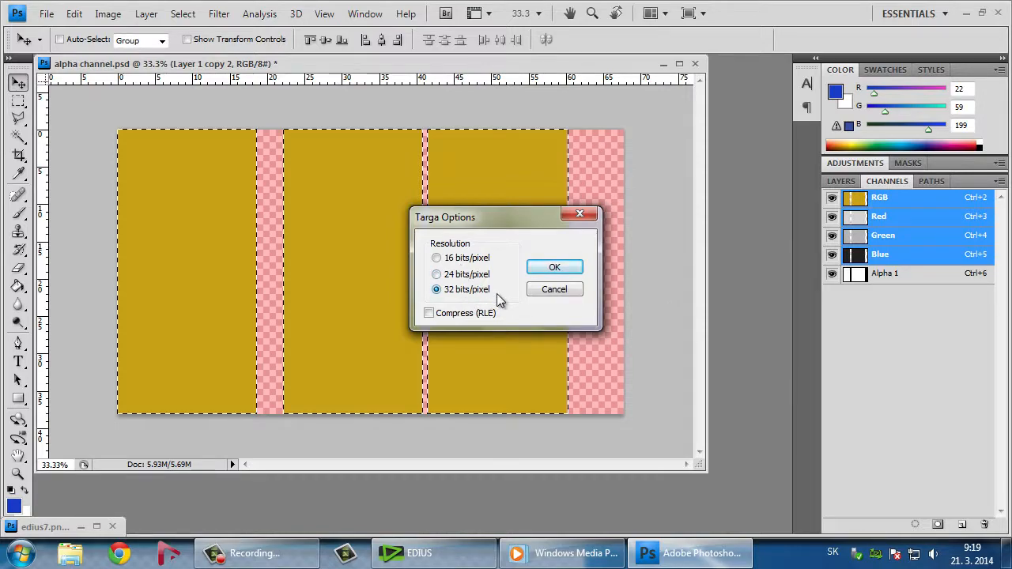
click(568, 270)
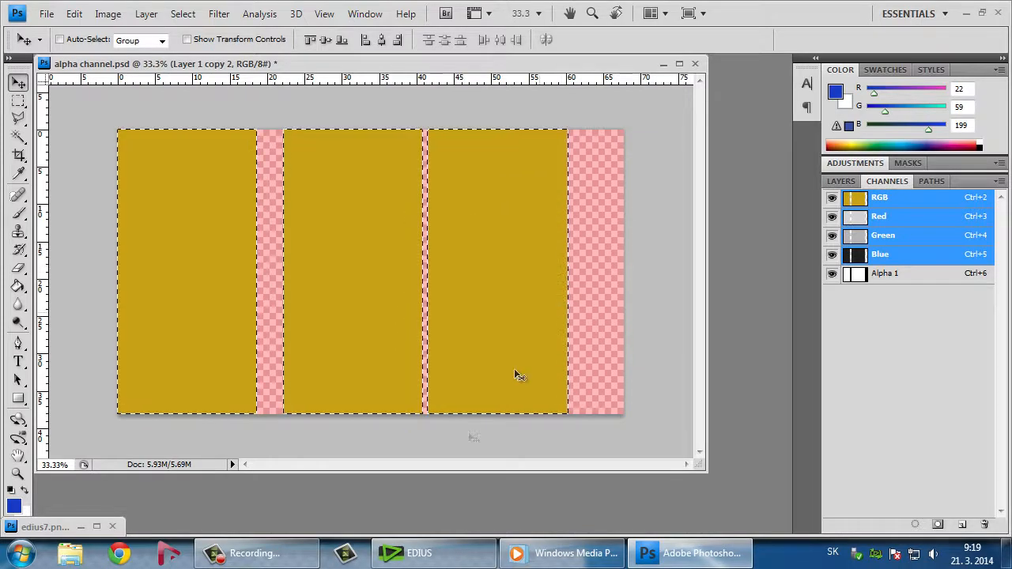
Switch to EDIUS and import alpha channel.tga from the Desktop into the root bin
click(431, 558)
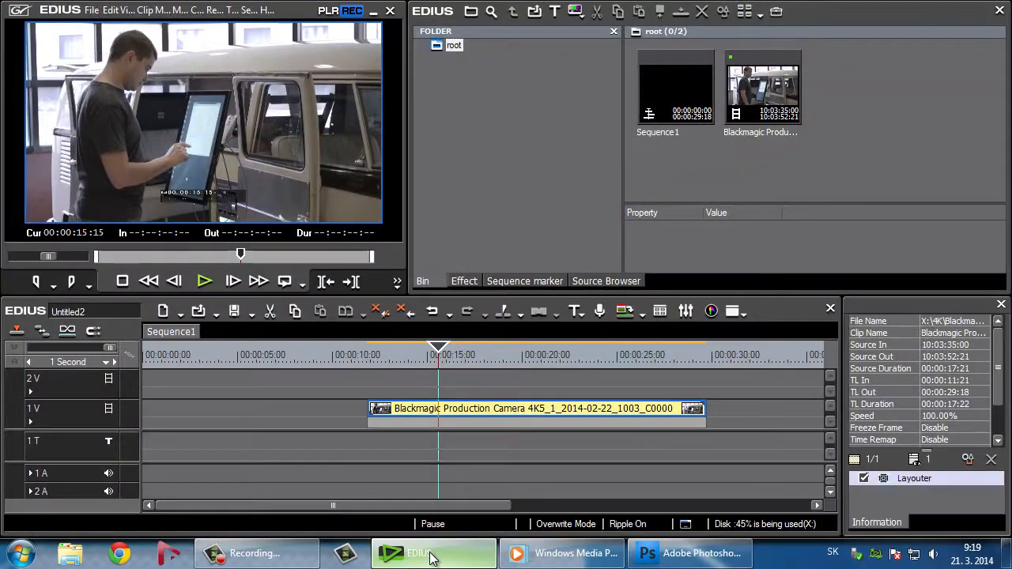
double_click(848, 133)
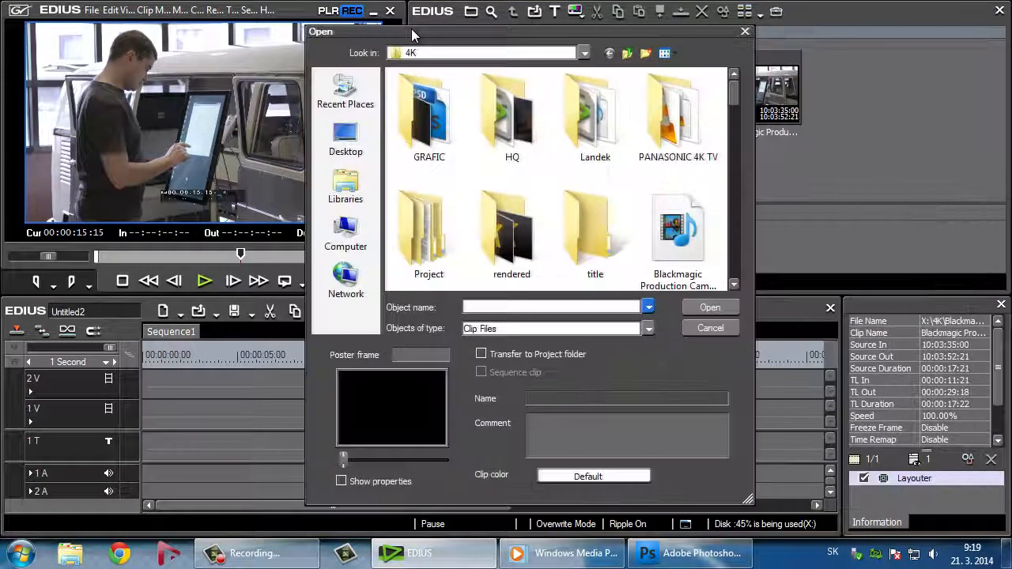
click(345, 139)
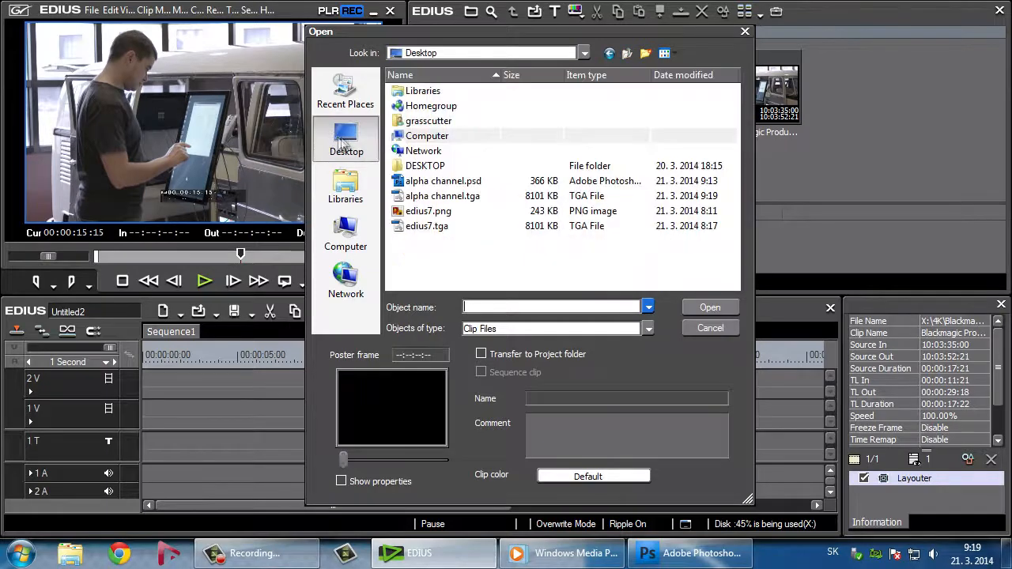
click(435, 196)
click(710, 308)
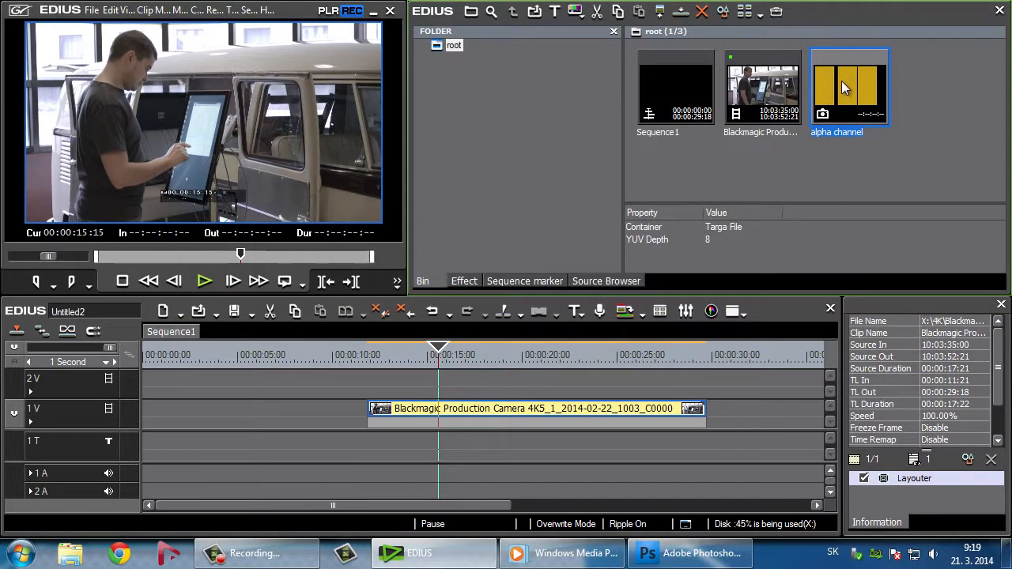
Place the alpha channel clip on track 2V above the Blackmagic clip and play back the overlay
drag(841, 81, 658, 382)
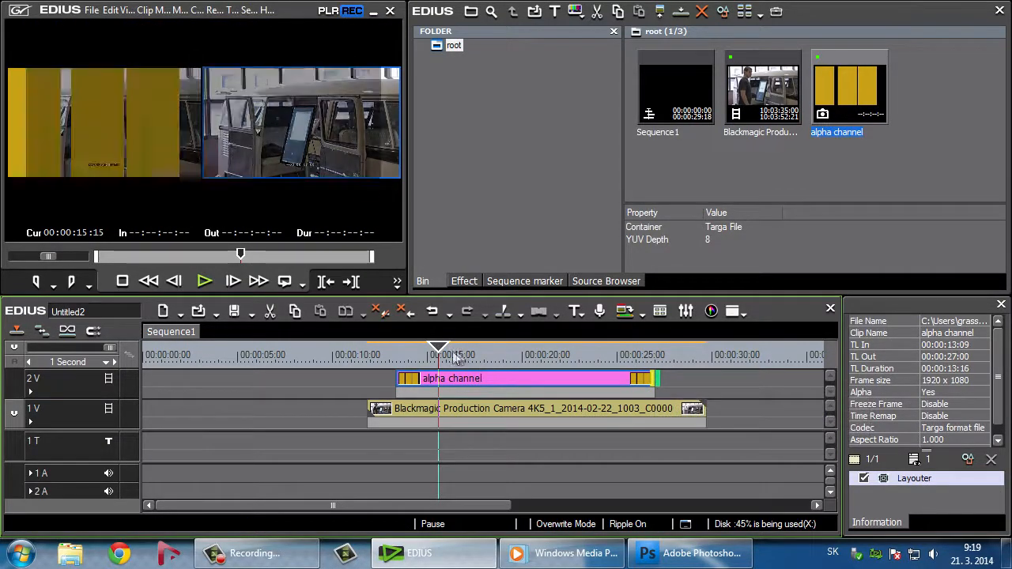
drag(455, 357, 538, 355)
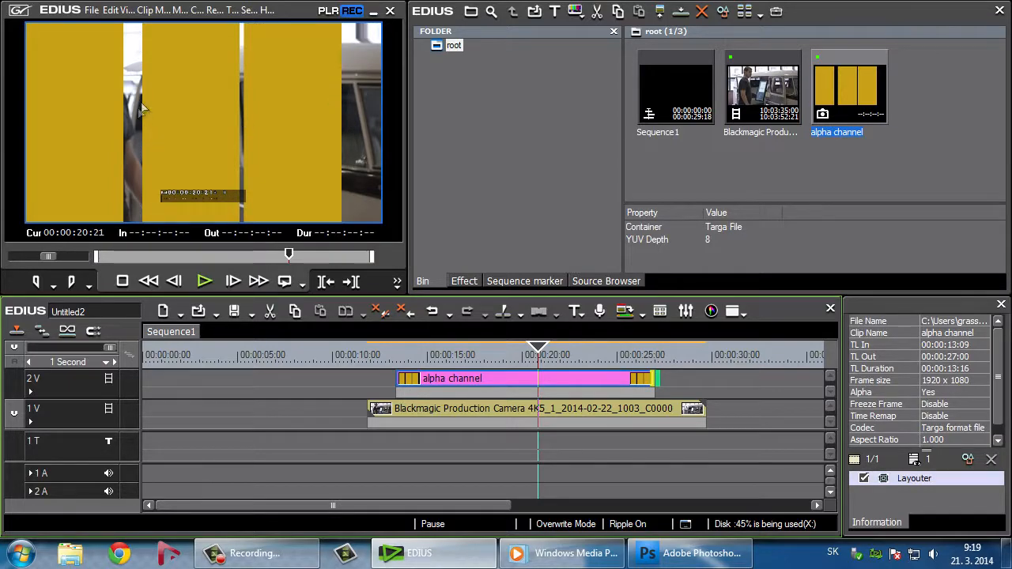
click(430, 353)
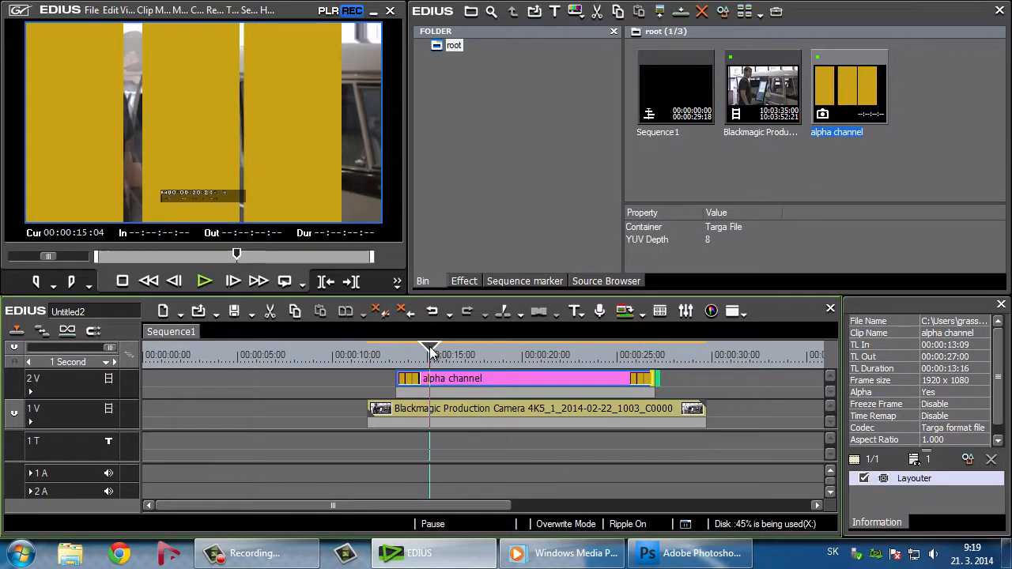
key(space)
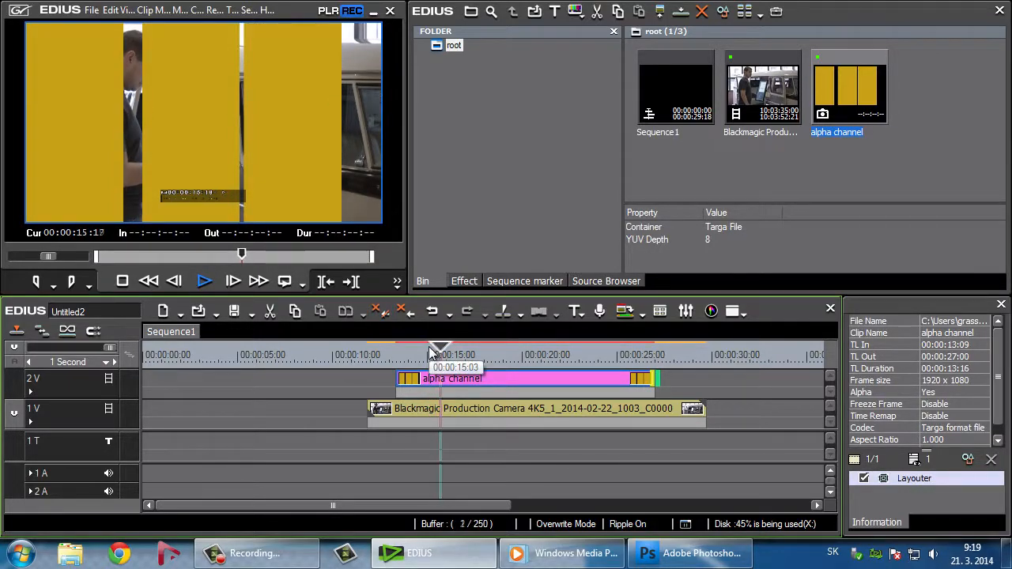